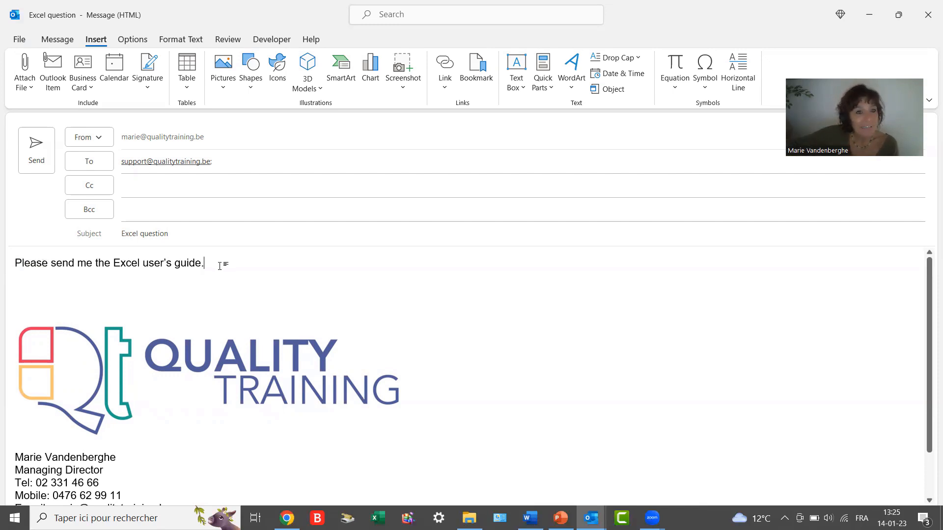
- Save the sentence "Please send me the Excel user's guide." as a Quick Parts building block named E
{"action": "left_click_drag", "start_coordinate": [219, 264], "coordinate": [24, 265]}
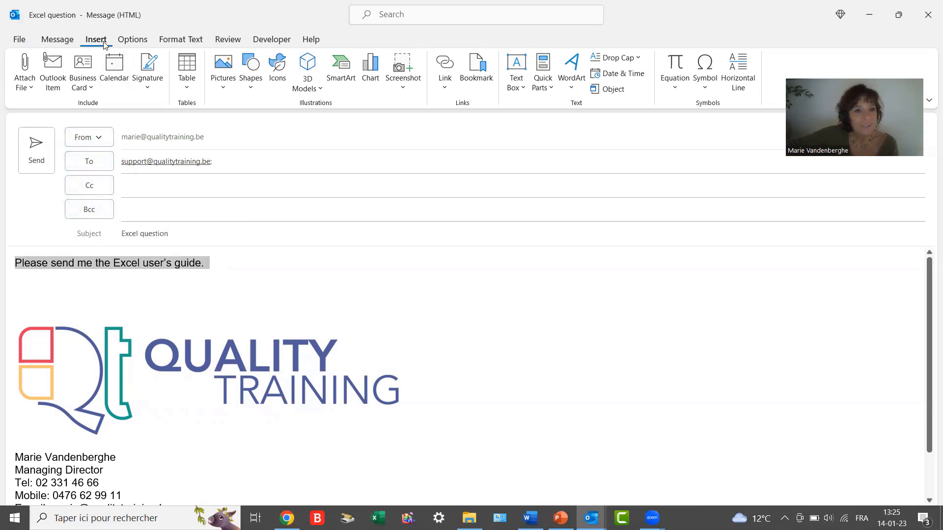
{"action": "left_click", "coordinate": [549, 93]}
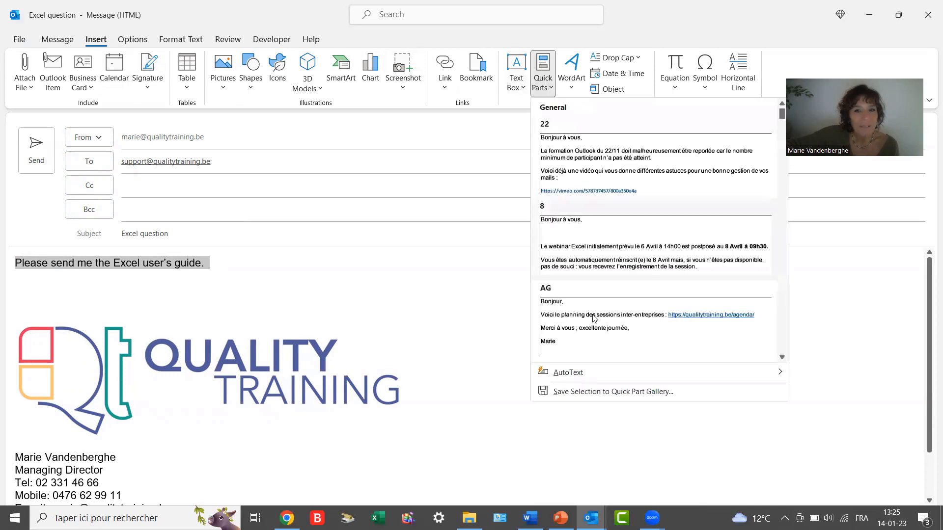
{"action": "left_click", "coordinate": [591, 392]}
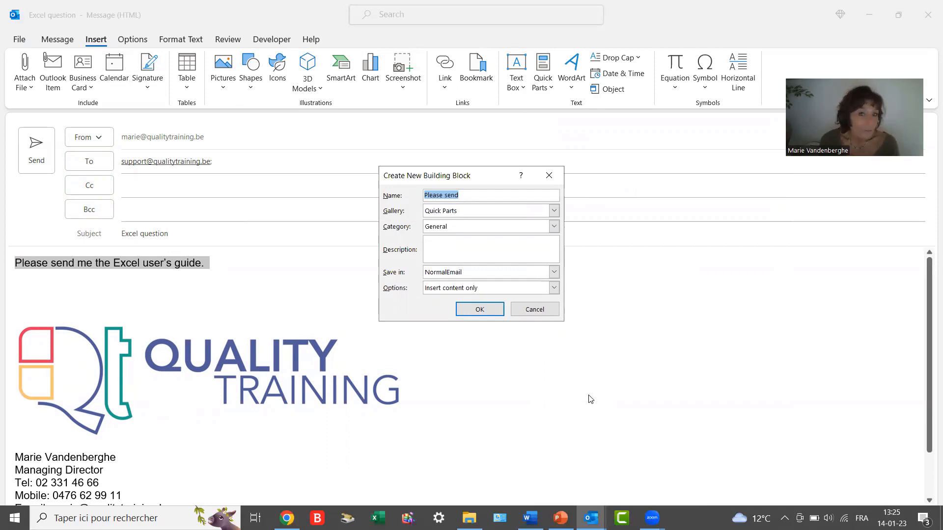
{"action": "type", "text": "E"}
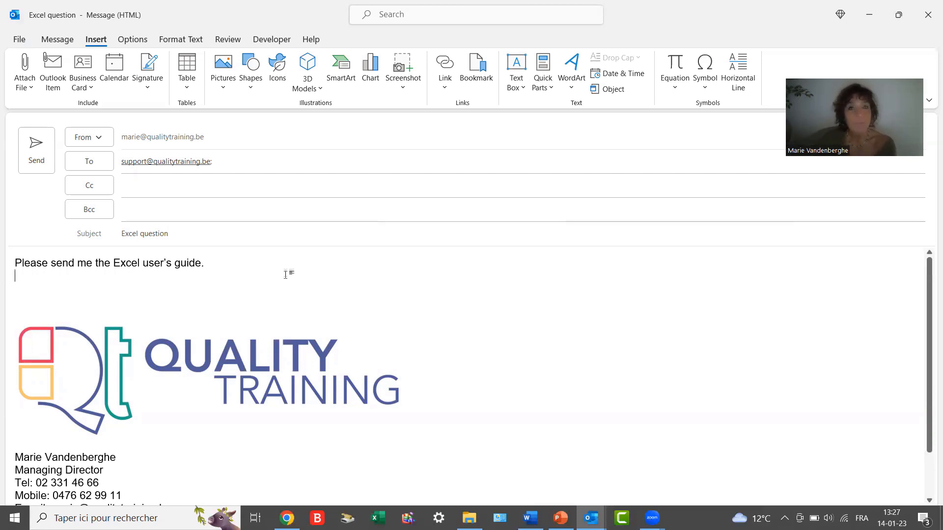
- Delete the building block E through the Building Blocks Organizer
{"action": "left_click", "coordinate": [545, 88]}
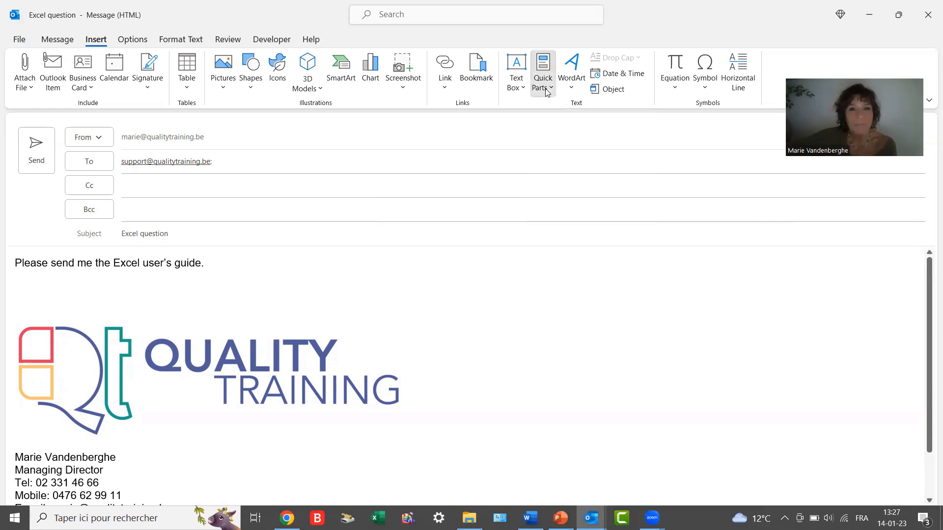
{"action": "right_click", "coordinate": [609, 235]}
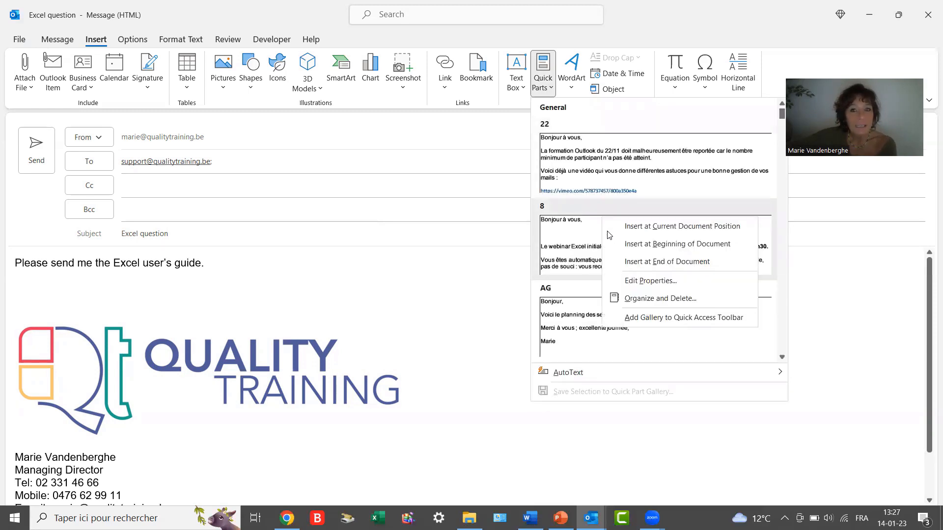
{"action": "left_click", "coordinate": [673, 300]}
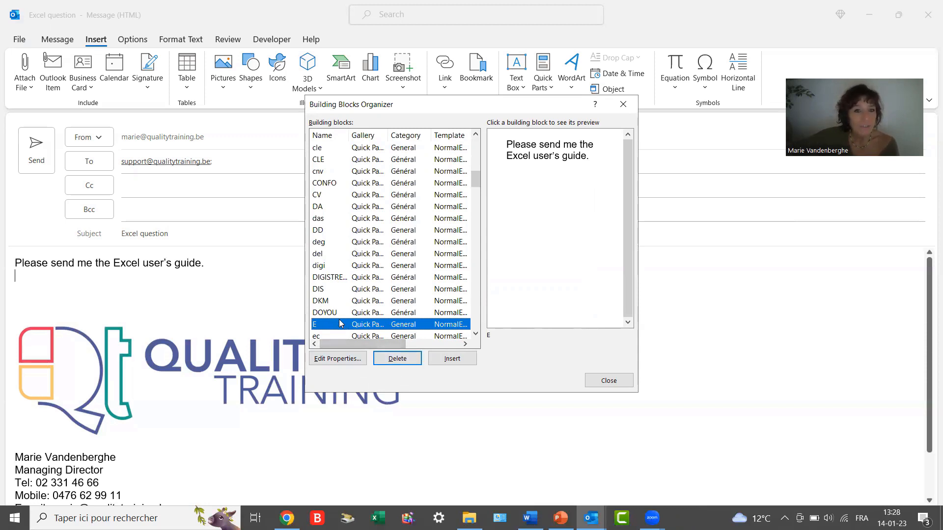
{"action": "left_click", "coordinate": [400, 361]}
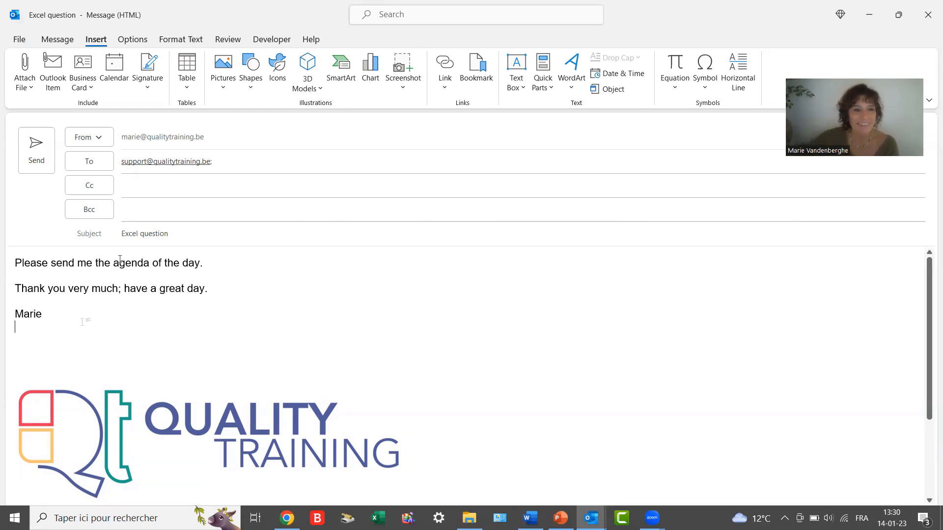
- Save the agenda request, including its thank-you line and signature name, to the Quick Parts gallery as "program"
{"action": "left_click_drag", "start_coordinate": [68, 316], "coordinate": [9, 263]}
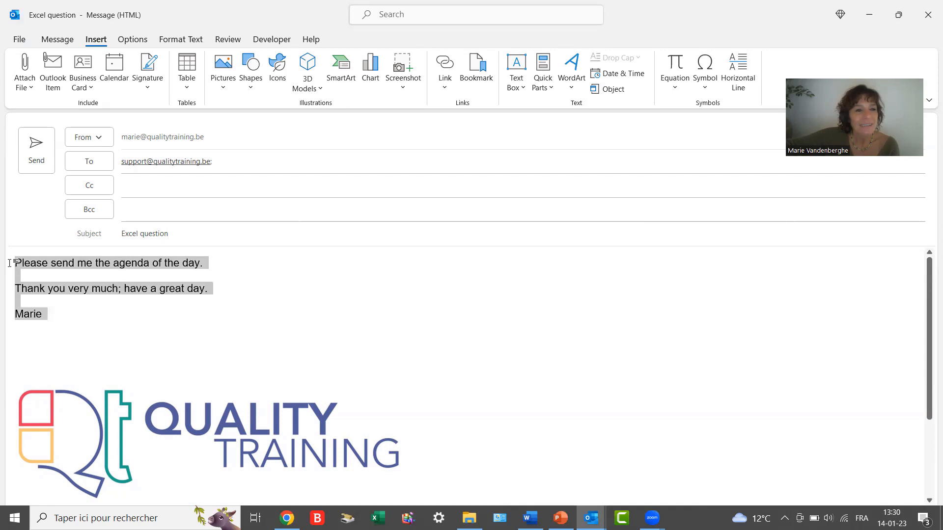
{"action": "left_click", "coordinate": [551, 94]}
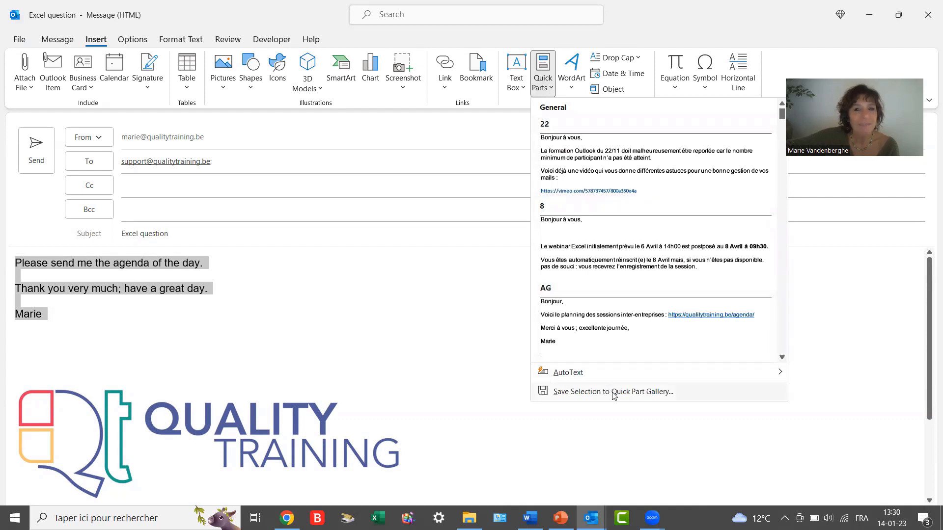
{"action": "left_click", "coordinate": [614, 392]}
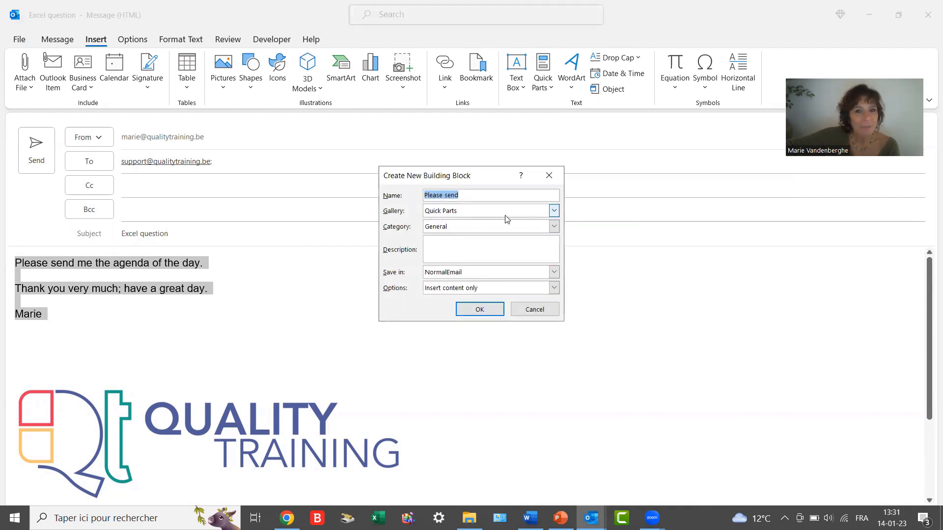
{"action": "left_click", "coordinate": [555, 211]}
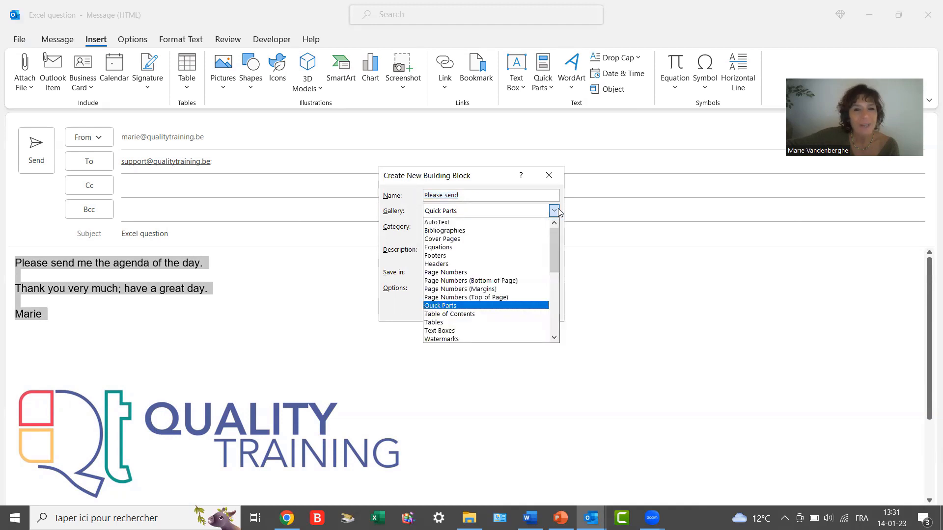
{"action": "left_click", "coordinate": [476, 223]}
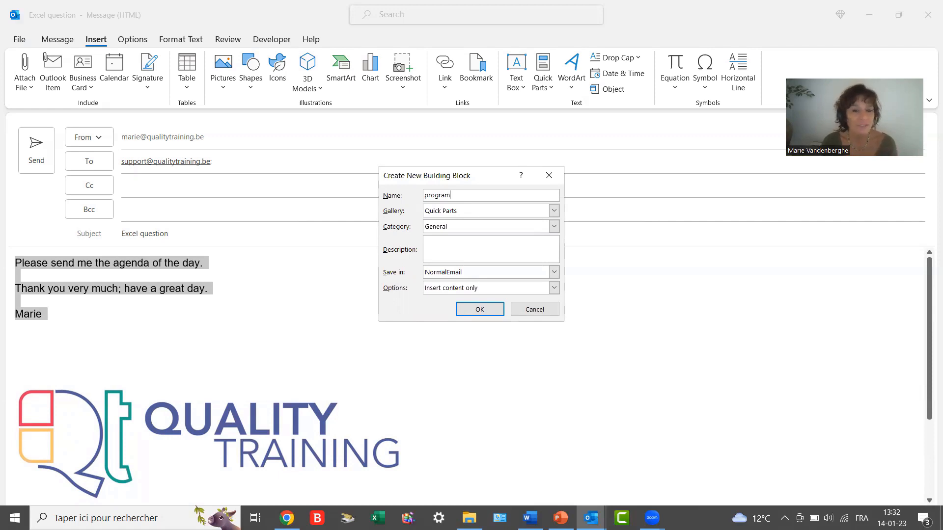
{"action": "left_click", "coordinate": [489, 312]}
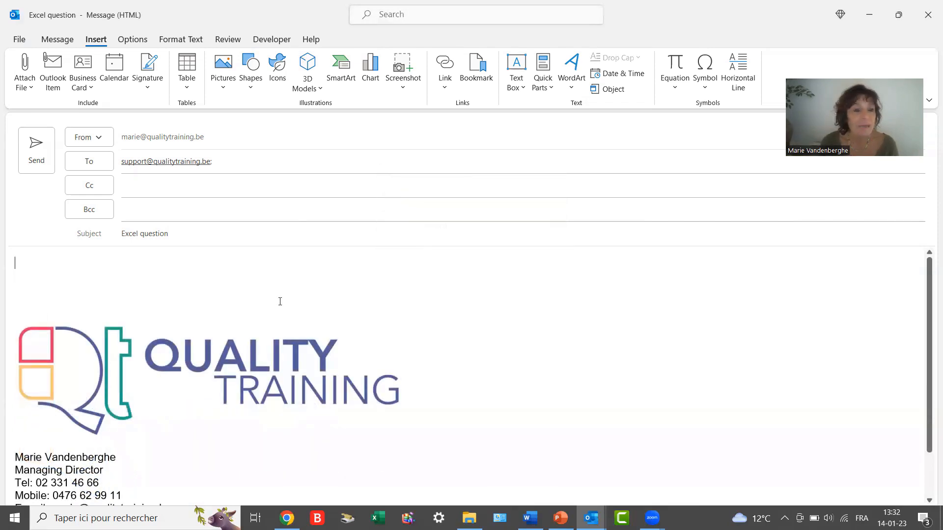
- Insert the saved "program" text into the empty message body by entering "prog" and accepting the suggestion
{"action": "type", "text": "prog"}
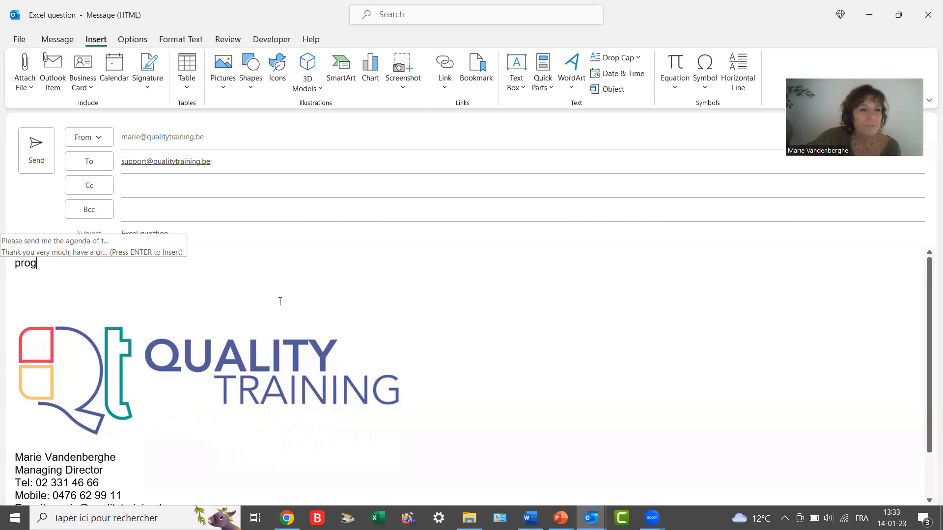
{"action": "key", "text": "Return"}
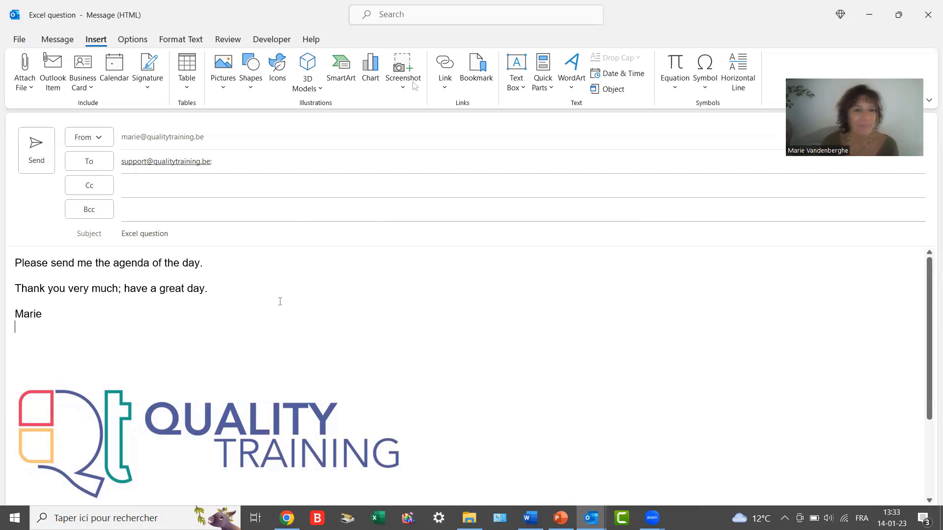
{"action": "left_click", "coordinate": [314, 288]}
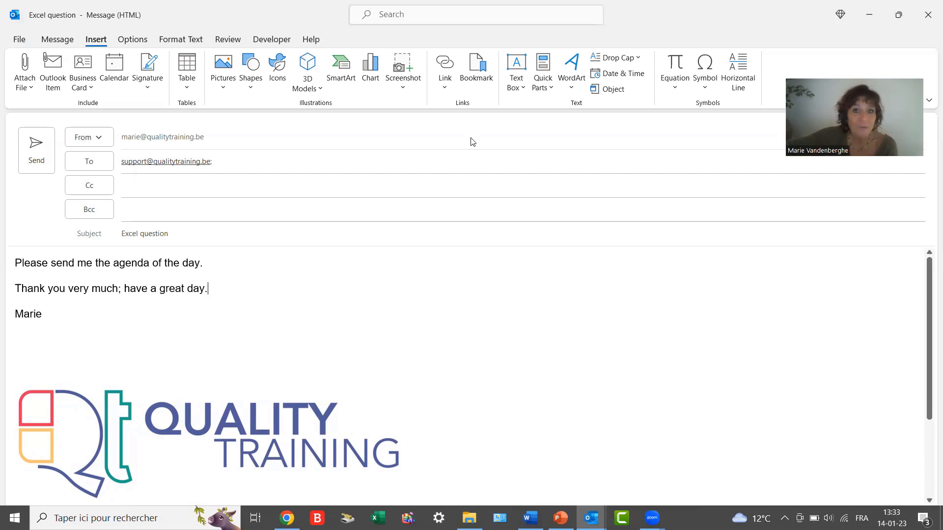
- Delete the "program" building block in the Building Blocks Organizer and close the organizer
{"action": "left_click", "coordinate": [546, 90]}
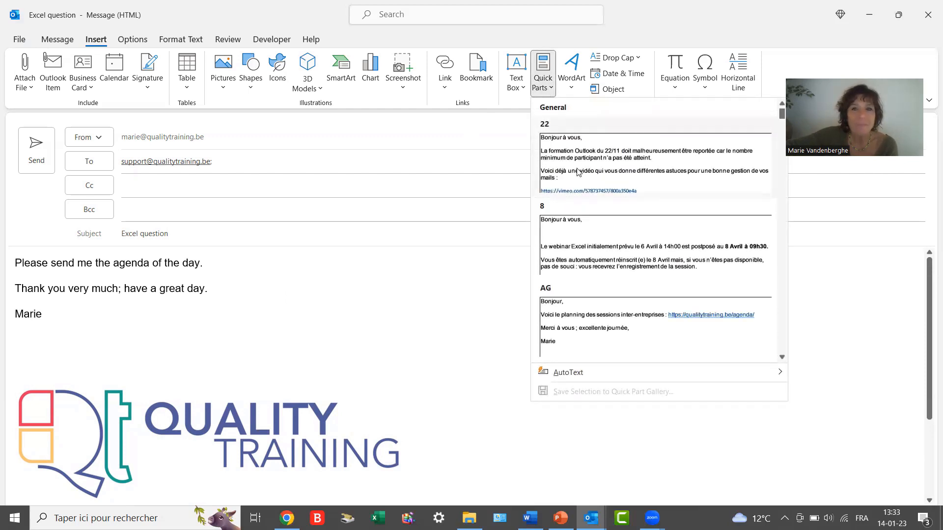
{"action": "right_click", "coordinate": [578, 171]}
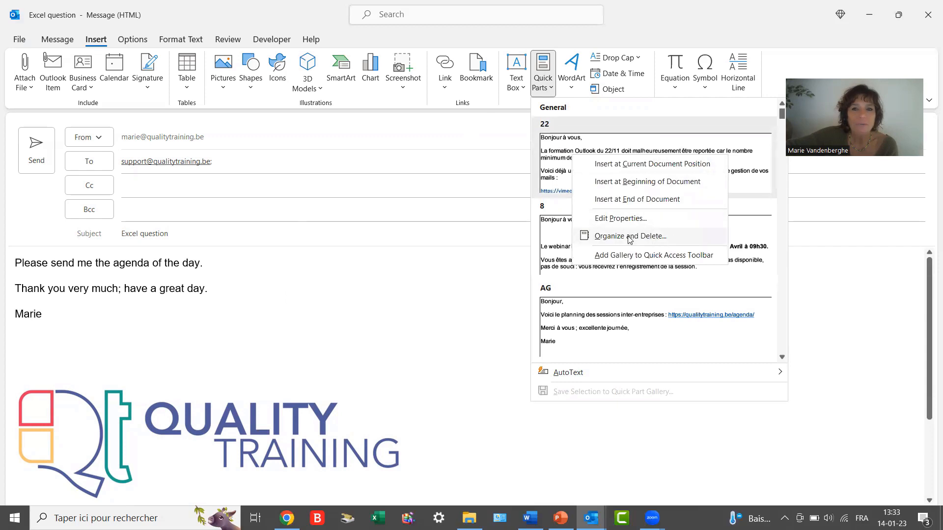
{"action": "left_click", "coordinate": [657, 245]}
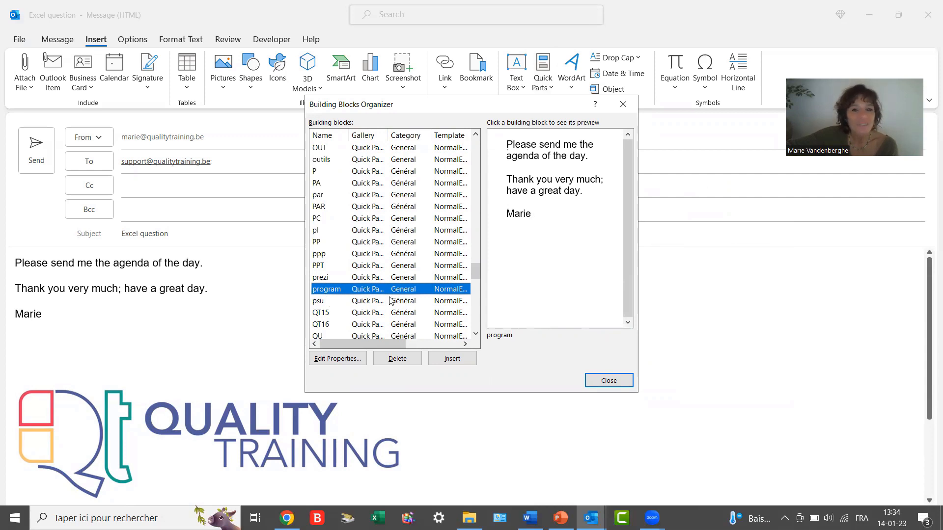
{"action": "left_click", "coordinate": [404, 364]}
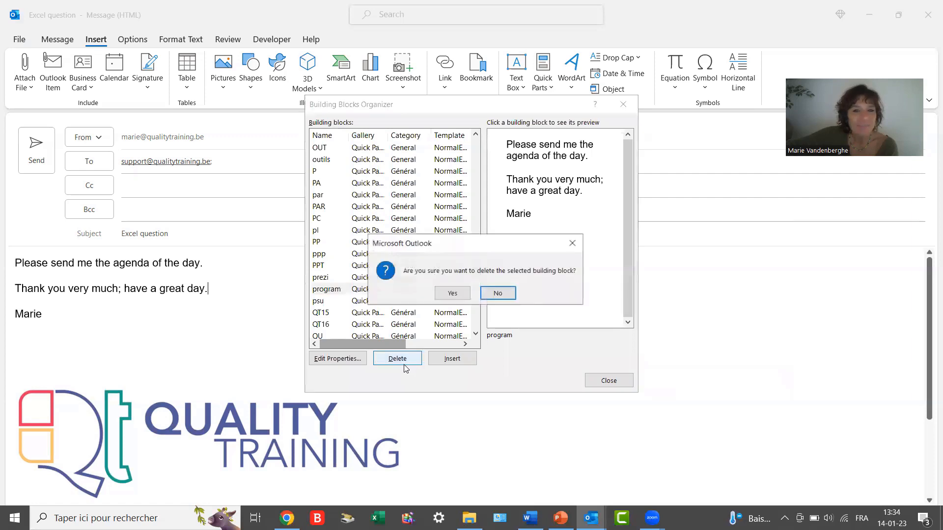
{"action": "left_click", "coordinate": [452, 295]}
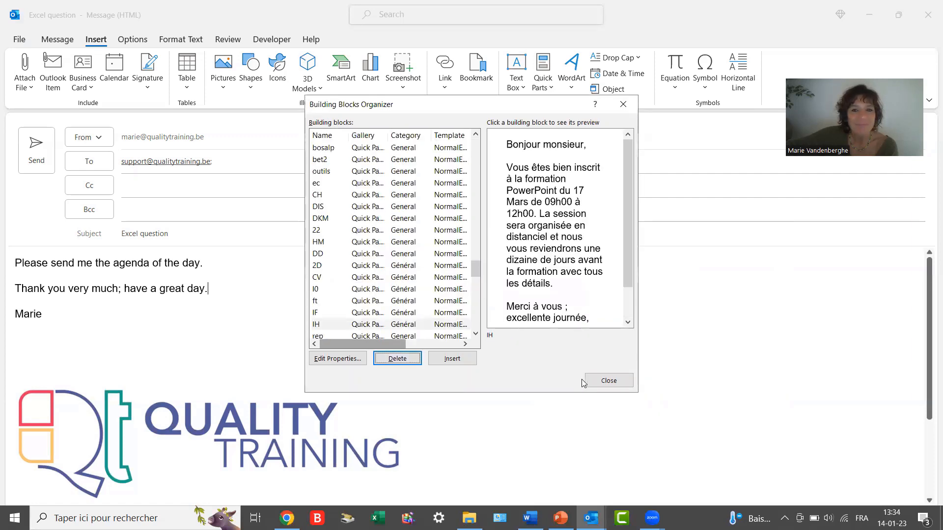
{"action": "left_click", "coordinate": [605, 385]}
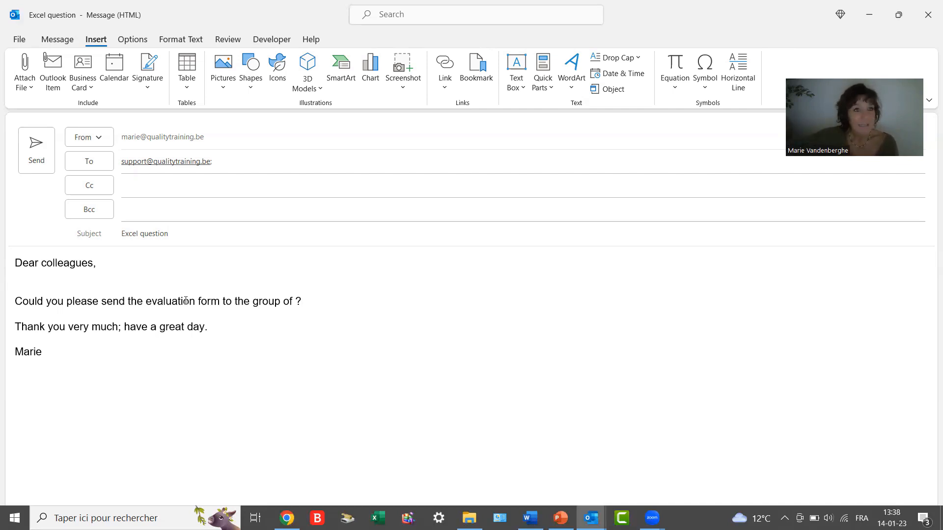
- Start saving the evaluation form message as a file, with Outlook Template as the type and Desktop as the location
{"action": "left_click", "coordinate": [20, 39]}
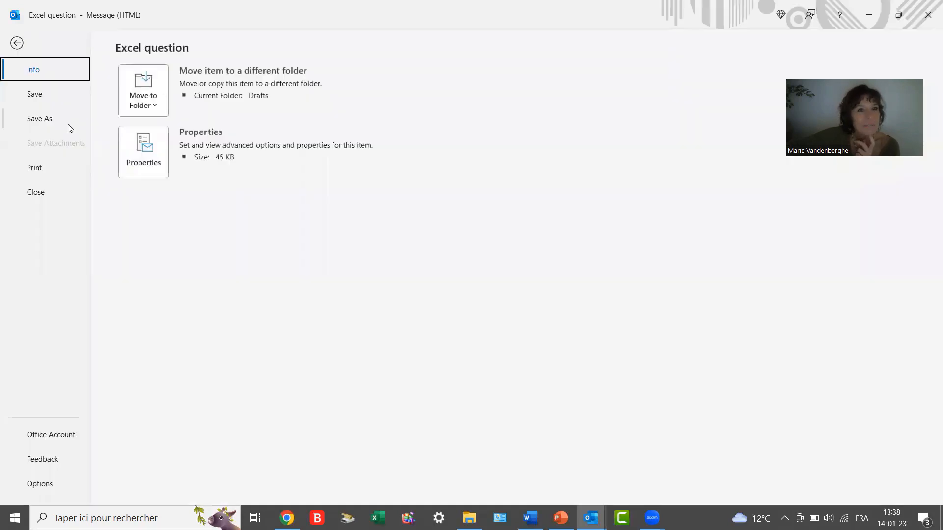
{"action": "left_click", "coordinate": [64, 123]}
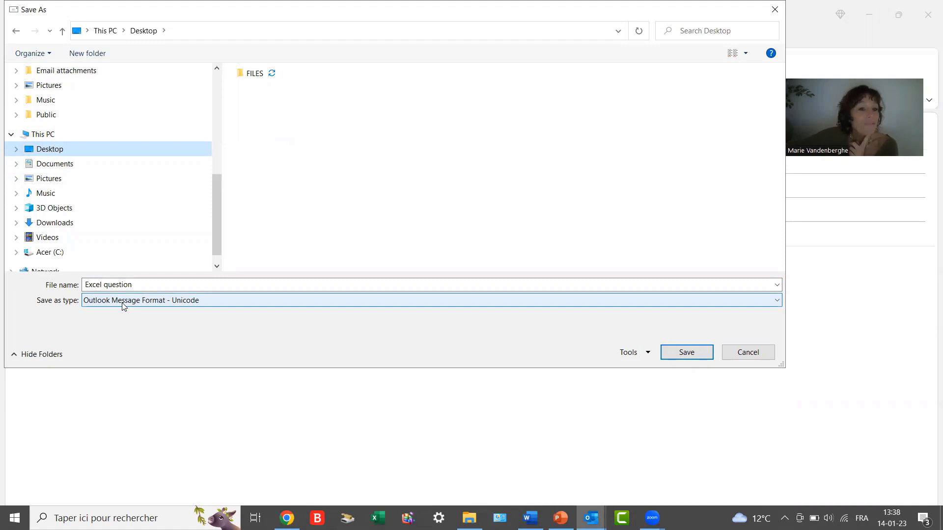
{"action": "left_click", "coordinate": [124, 301]}
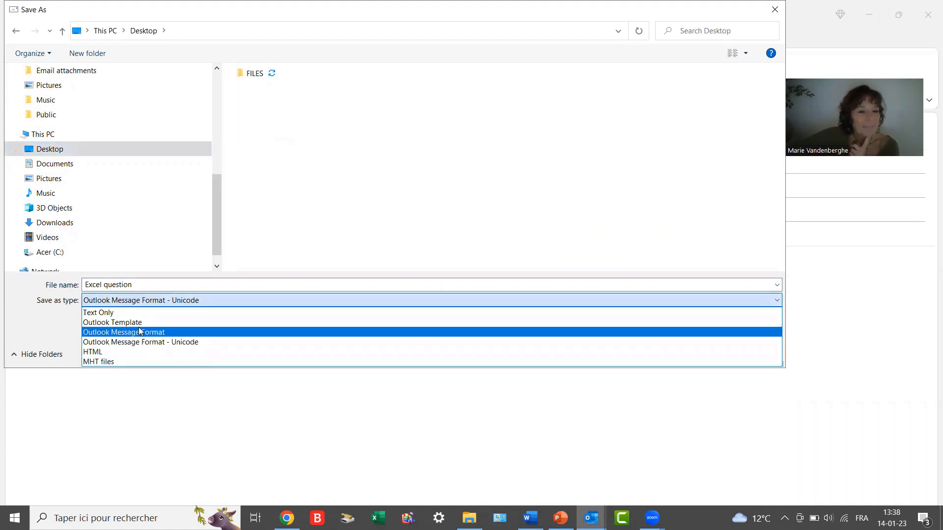
{"action": "left_click", "coordinate": [139, 325]}
{"action": "left_click", "coordinate": [54, 150]}
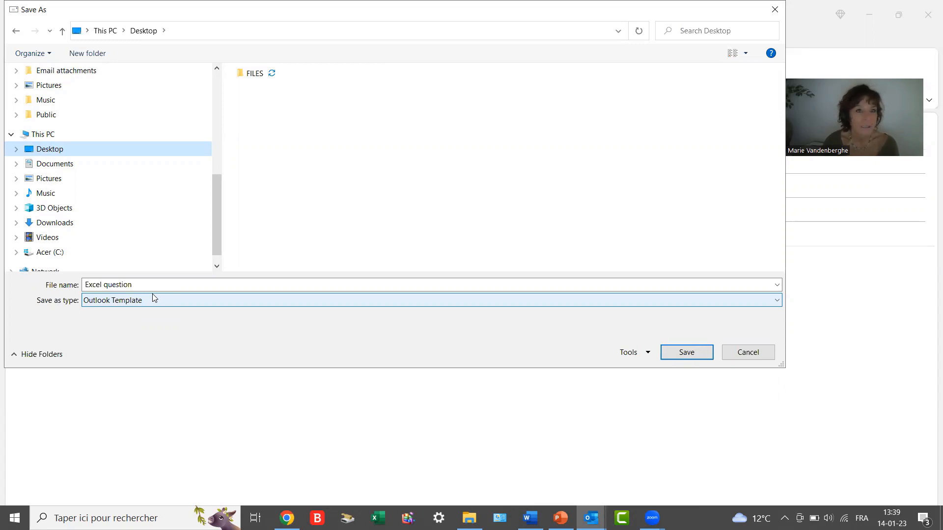
- Shorten the template's file name to Excel and save it
{"action": "left_click", "coordinate": [153, 286]}
{"action": "left_click", "coordinate": [153, 286]}
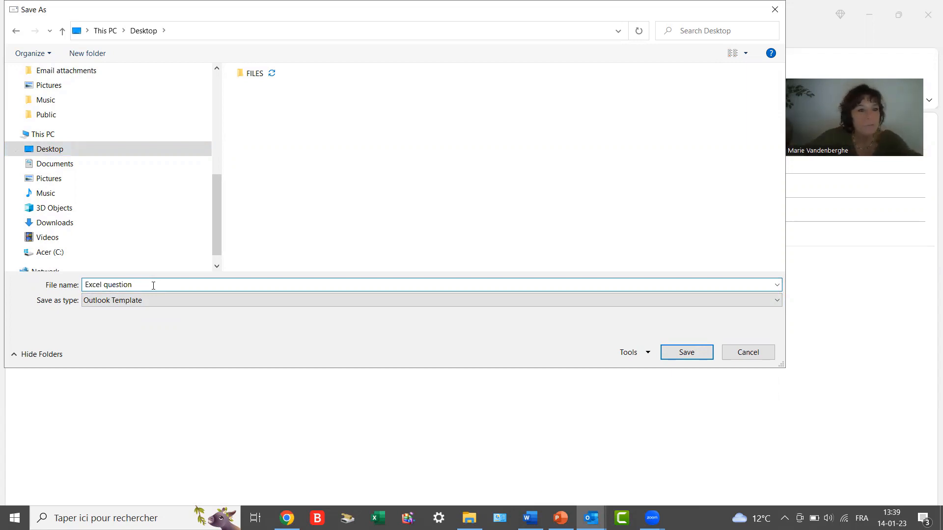
{"action": "key", "text": "BackSpace"}
{"action": "key", "text": "BackSpace"}
{"action": "key", "text": "BackSpace"}
{"action": "key", "text": "BackSpace"}
{"action": "key", "text": "BackSpace"}
{"action": "key", "text": "BackSpace"}
{"action": "key", "text": "BackSpace"}
{"action": "key", "text": "BackSpace"}
{"action": "key", "text": "BackSpace"}
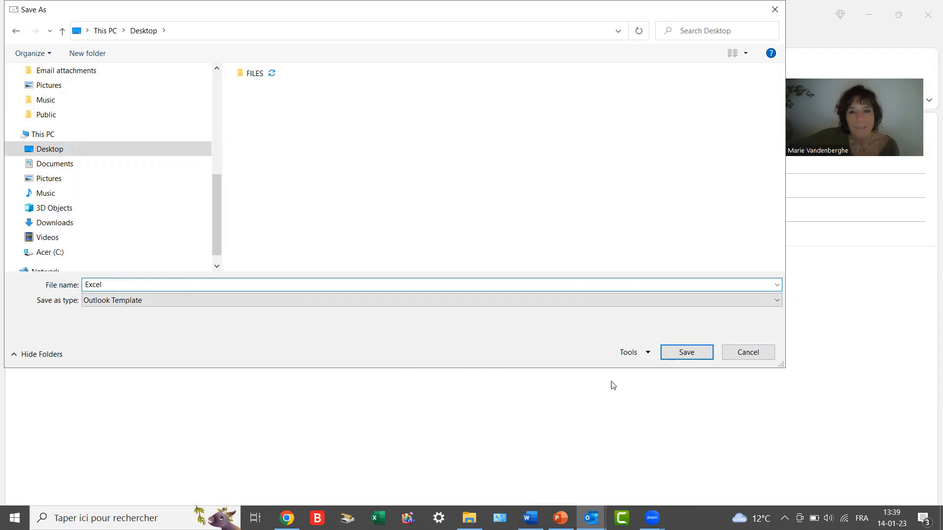
{"action": "left_click", "coordinate": [677, 356]}
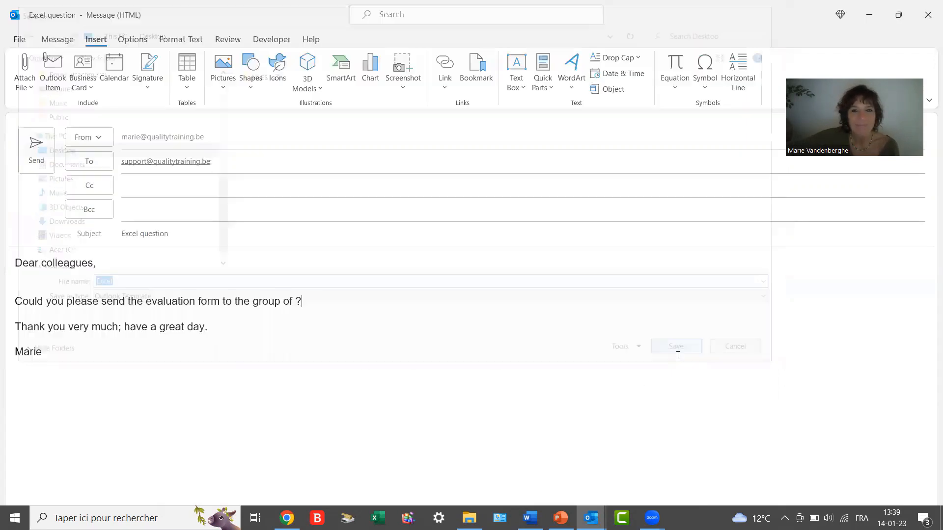
- Close the message without keeping its draft
{"action": "left_click", "coordinate": [928, 19]}
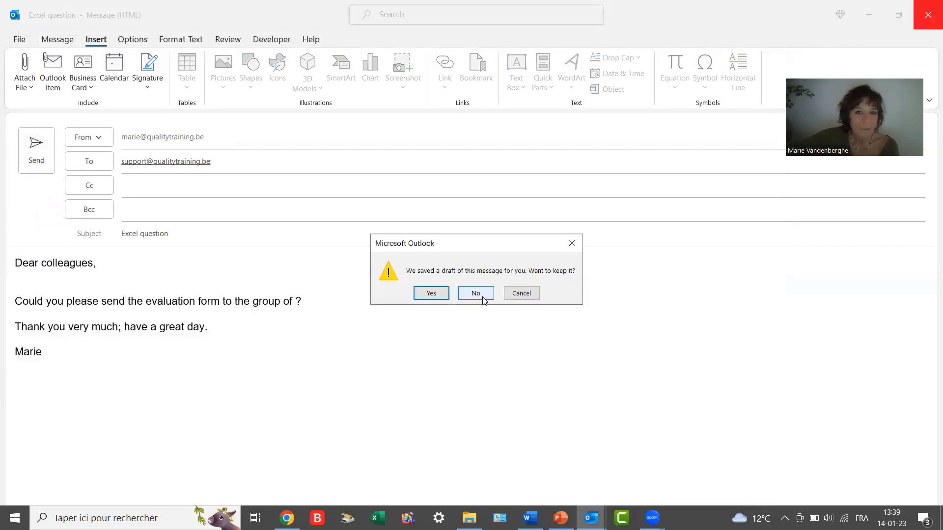
{"action": "left_click", "coordinate": [482, 296]}
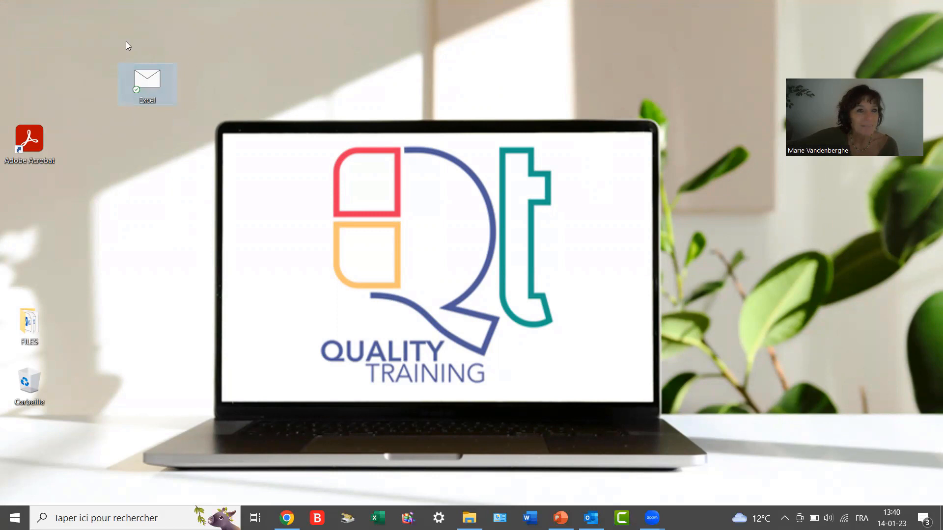
- Open a message from the Excel template on the desktop and place the cursor before the question mark
{"action": "mouse_move", "coordinate": [142, 35]}
{"action": "left_mouse_down"}
{"action": "mouse_move", "coordinate": [118, 111]}
{"action": "mouse_move", "coordinate": [212, 94]}
{"action": "mouse_move", "coordinate": [134, 48]}
{"action": "left_mouse_up"}
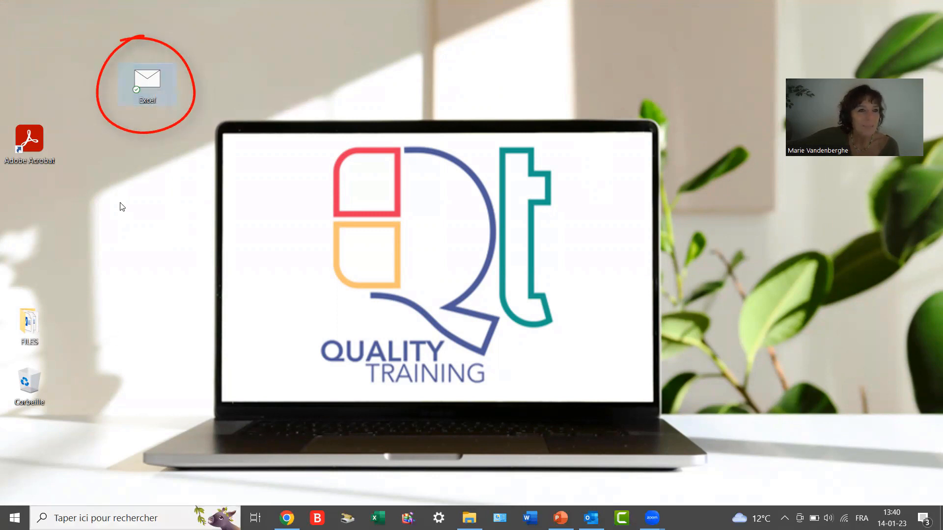
{"action": "double_click", "coordinate": [146, 99]}
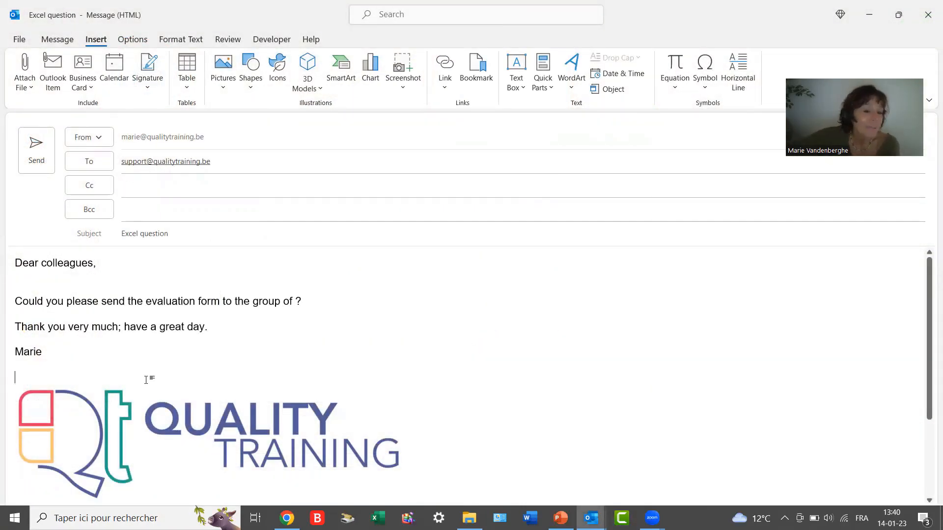
{"action": "left_click", "coordinate": [297, 301]}
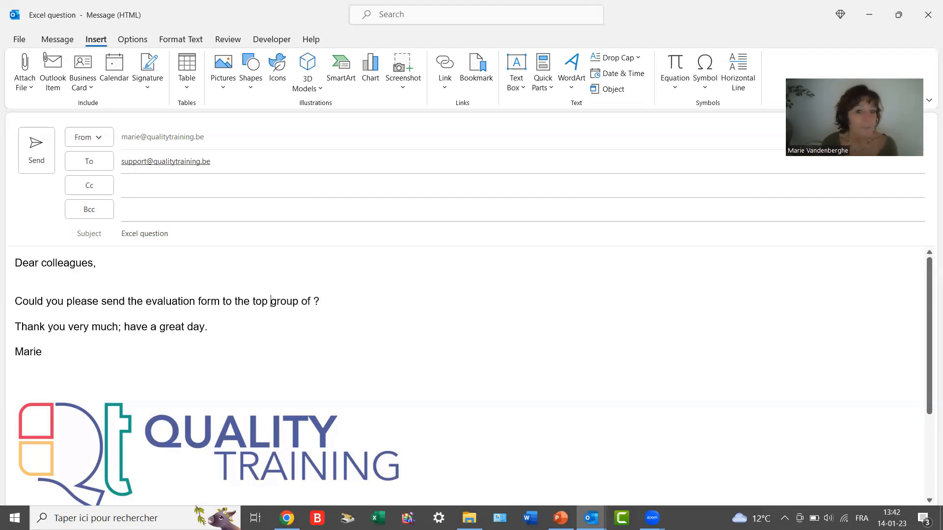
- Delete the Quality Training logo below the sender's name in the message body
{"action": "left_click", "coordinate": [312, 339]}
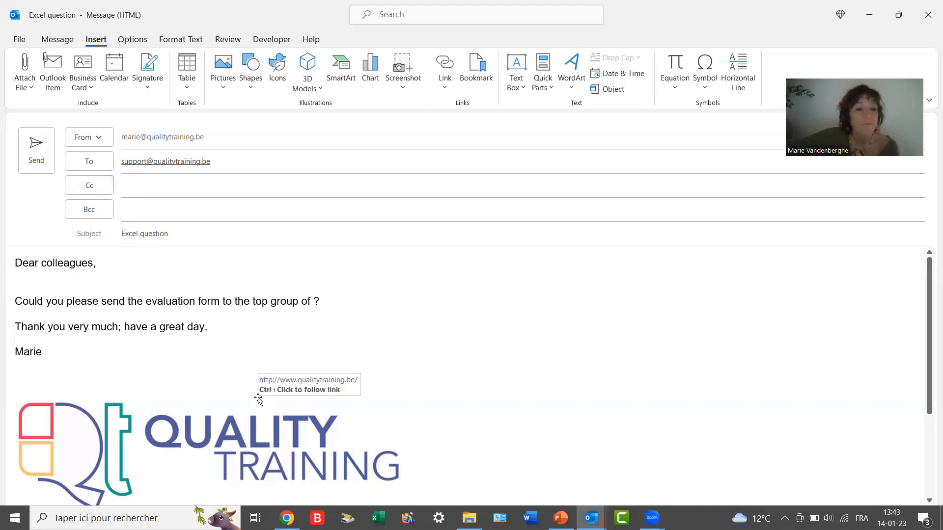
{"action": "mouse_move", "coordinate": [108, 381]}
{"action": "left_mouse_down"}
{"action": "mouse_move", "coordinate": [187, 501]}
{"action": "mouse_move", "coordinate": [206, 512]}
{"action": "left_mouse_up"}
{"action": "key", "text": "Delete"}
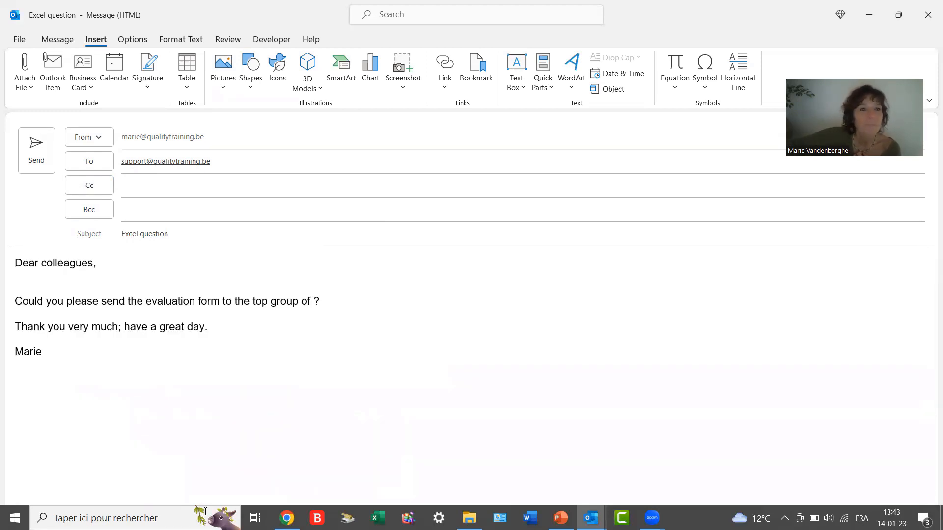
- Save the message as an Outlook Template on the Desktop, replacing the existing Excel template file
{"action": "left_click", "coordinate": [20, 40]}
{"action": "left_click", "coordinate": [59, 120]}
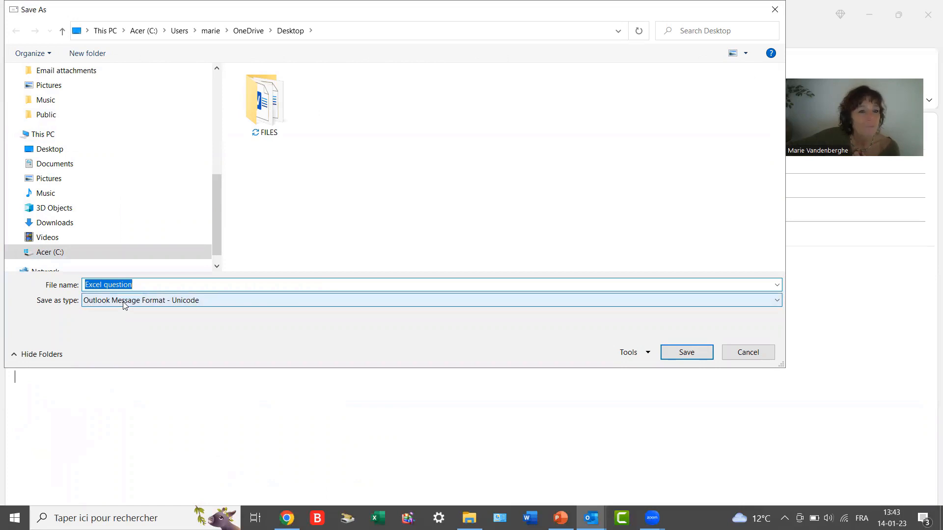
{"action": "left_click", "coordinate": [124, 305]}
{"action": "left_click", "coordinate": [125, 321]}
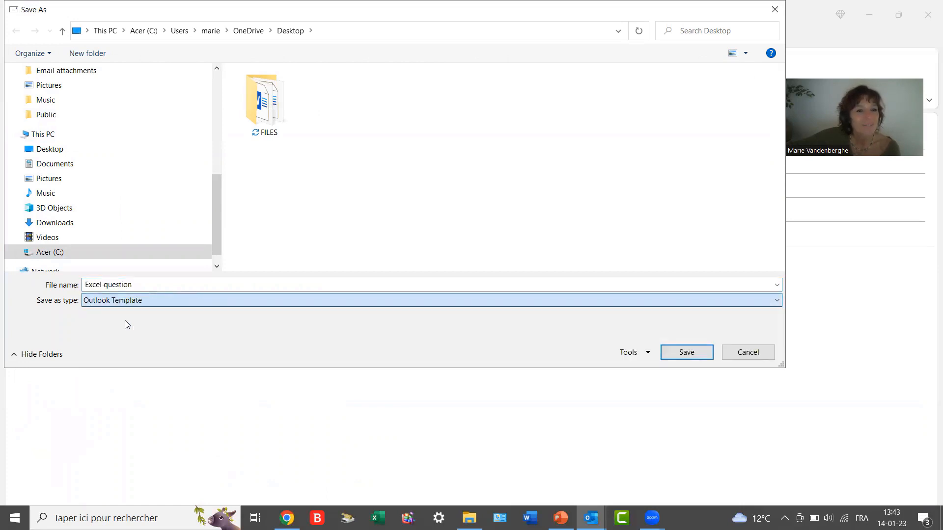
{"action": "left_click", "coordinate": [57, 150]}
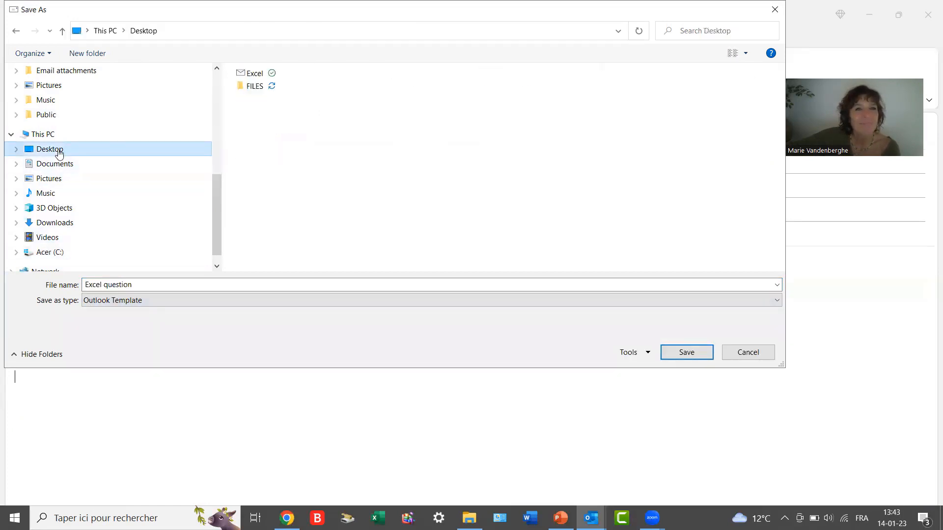
{"action": "left_click", "coordinate": [265, 74]}
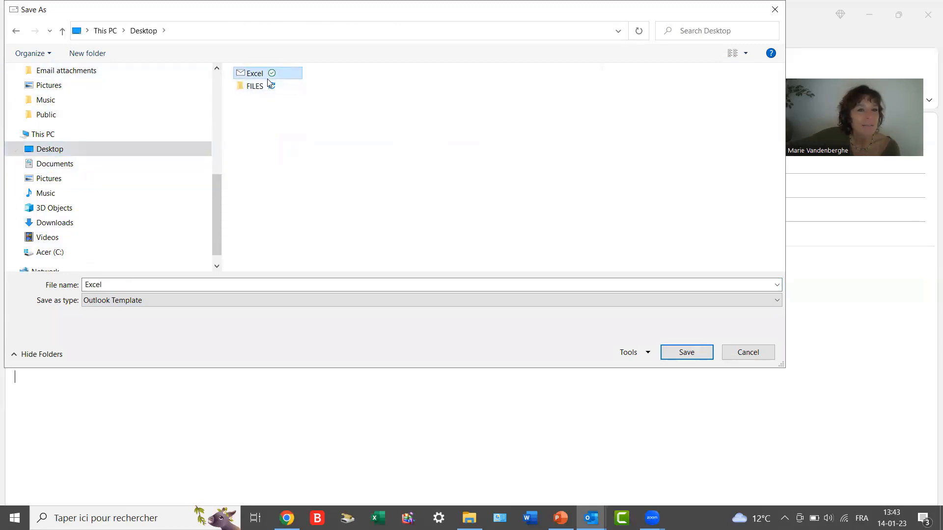
{"action": "left_click", "coordinate": [675, 353]}
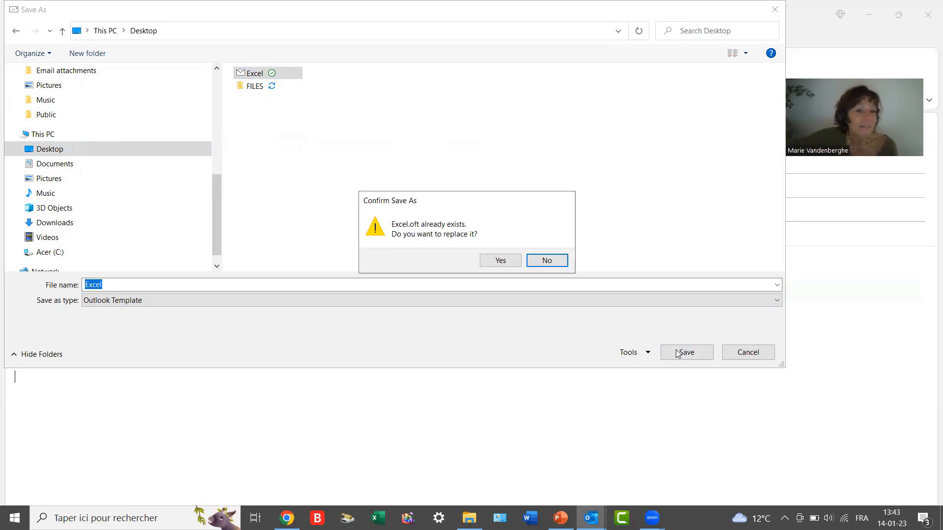
{"action": "left_click", "coordinate": [511, 263]}
- Close the message window and delete the Excel template file from the desktop
{"action": "left_click", "coordinate": [928, 15]}
{"action": "key", "text": "Escape"}
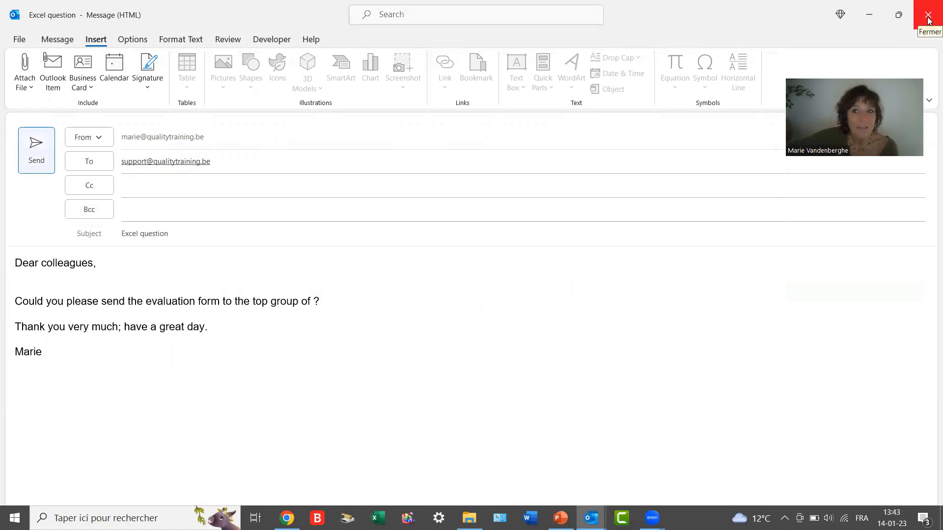
{"action": "left_click", "coordinate": [928, 20]}
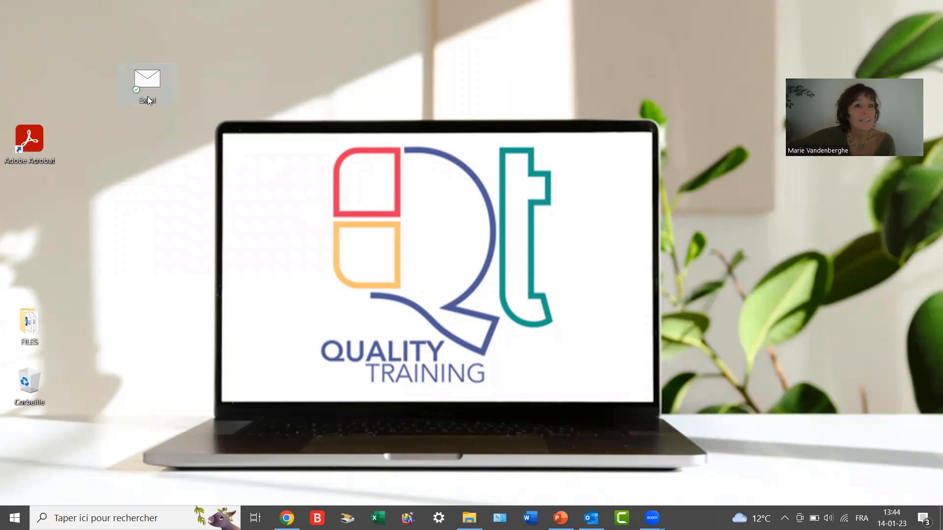
{"action": "left_click", "coordinate": [152, 86]}
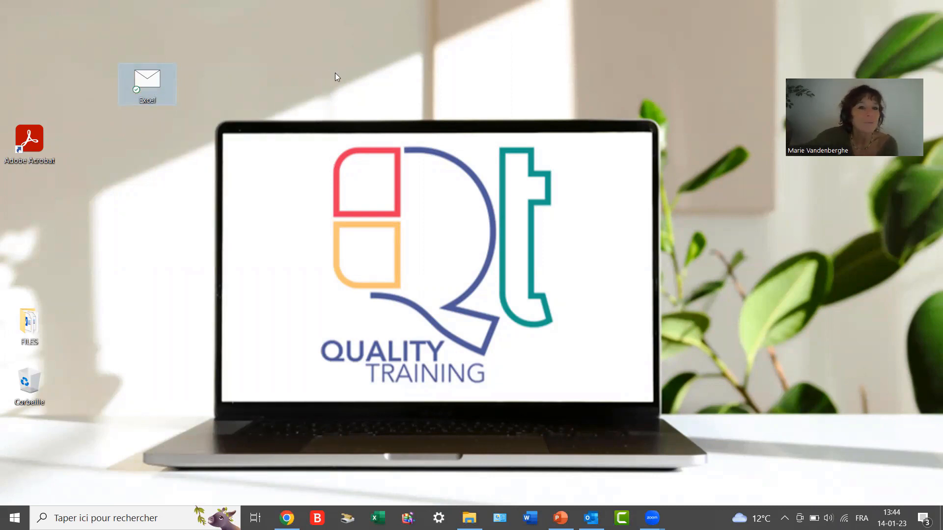
{"action": "key", "text": "Delete"}
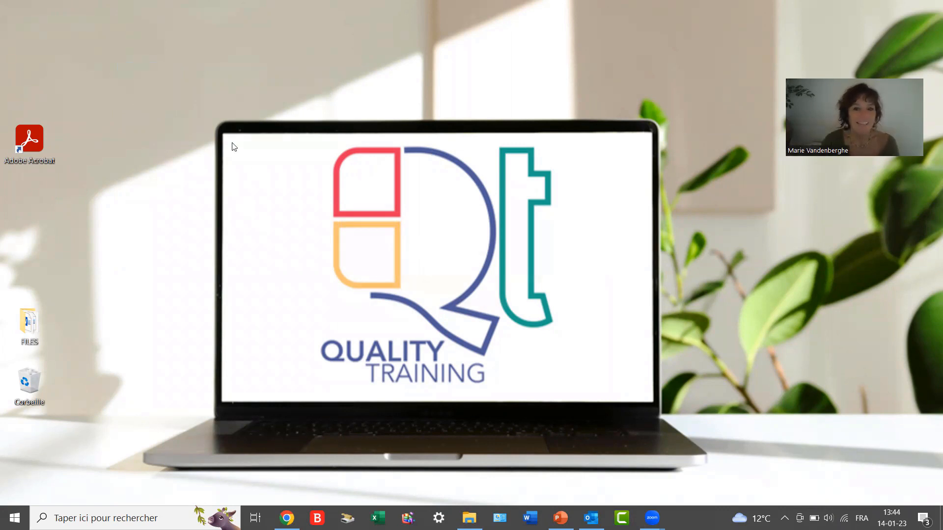